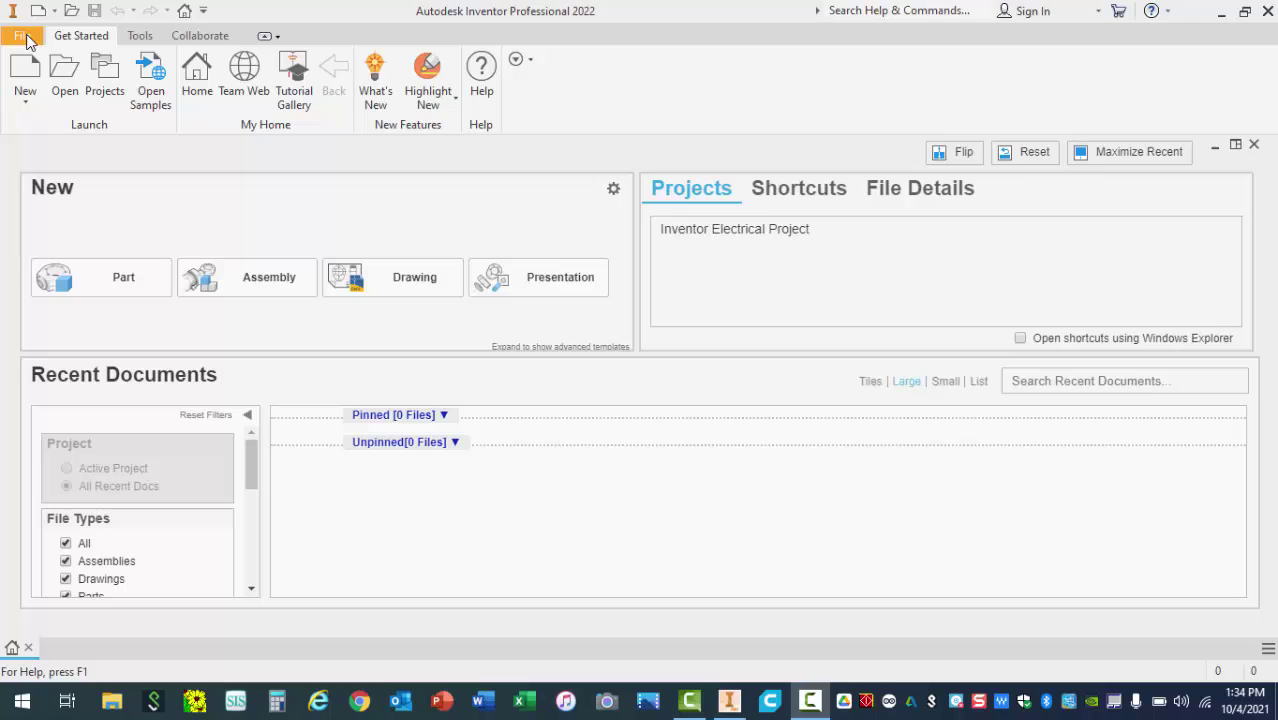
# Open Bandlamudi2.idw from Student_Public > Curriculum > BOLT_Engineering > 2ndPD_COPY HERE > Laser Cutting_FINAL.
pyautogui.click(66, 82)
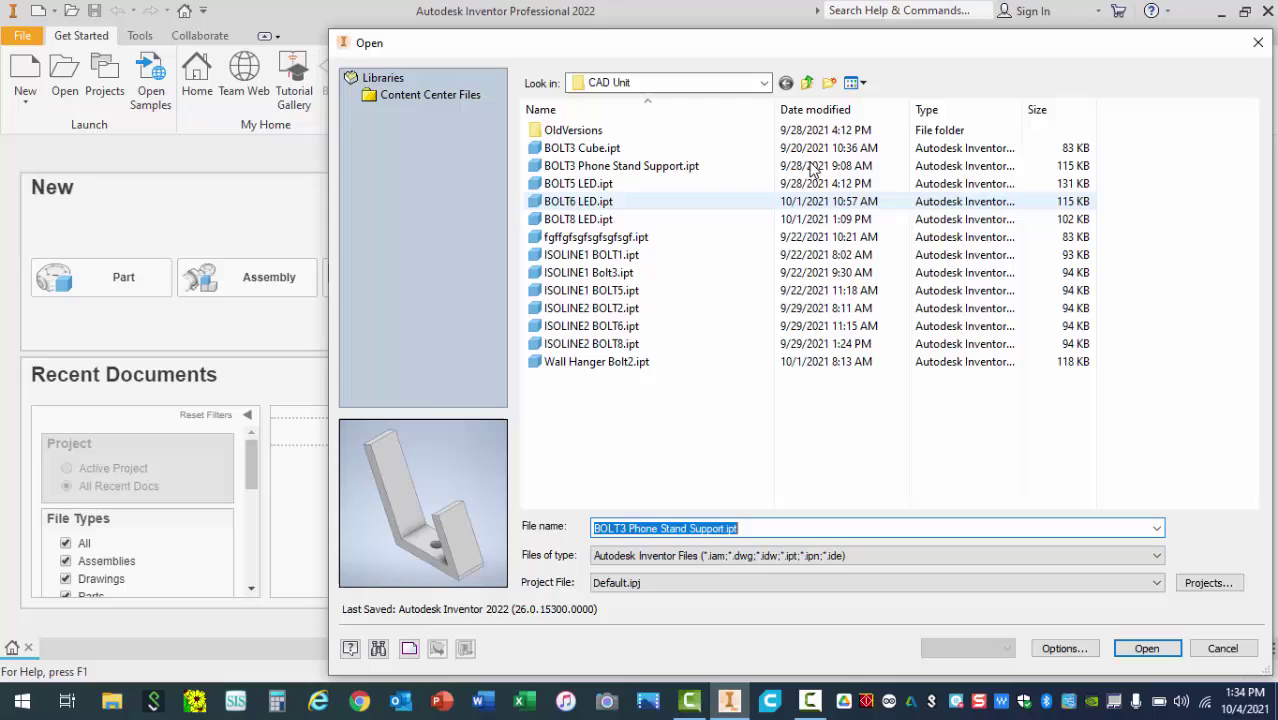
pyautogui.click(765, 85)
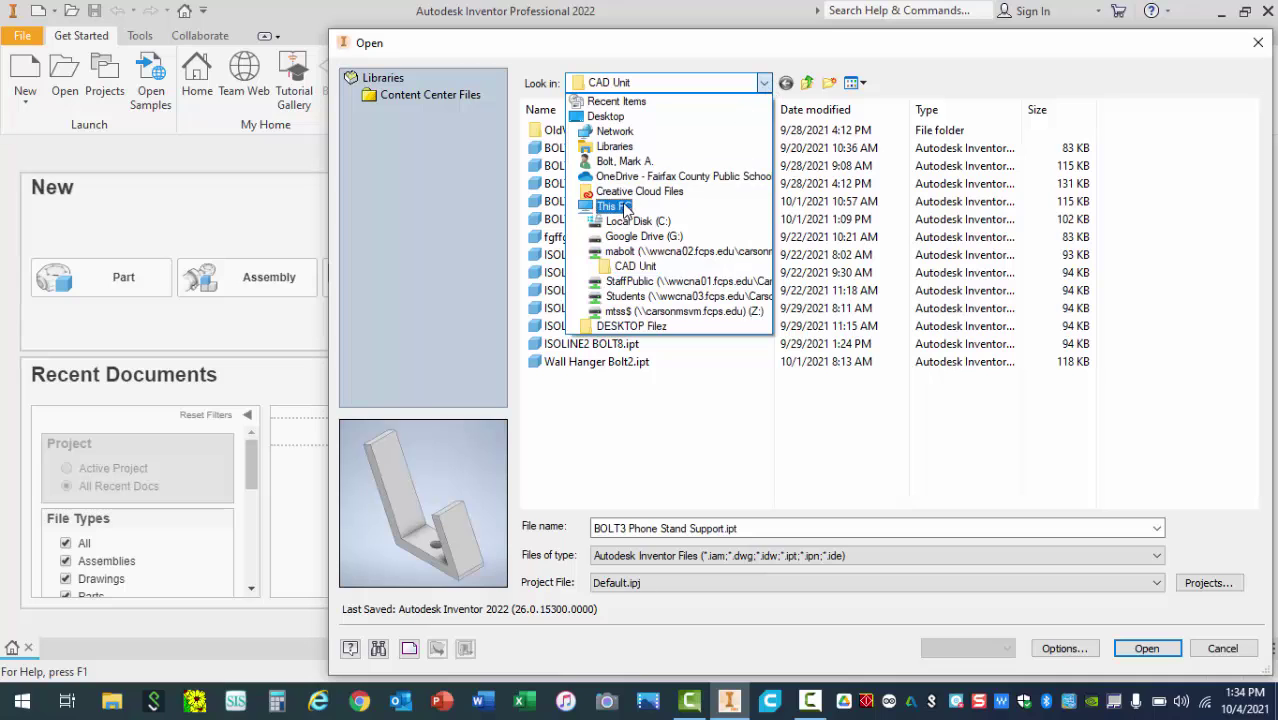
pyautogui.press('Escape')
pyautogui.press('Up')
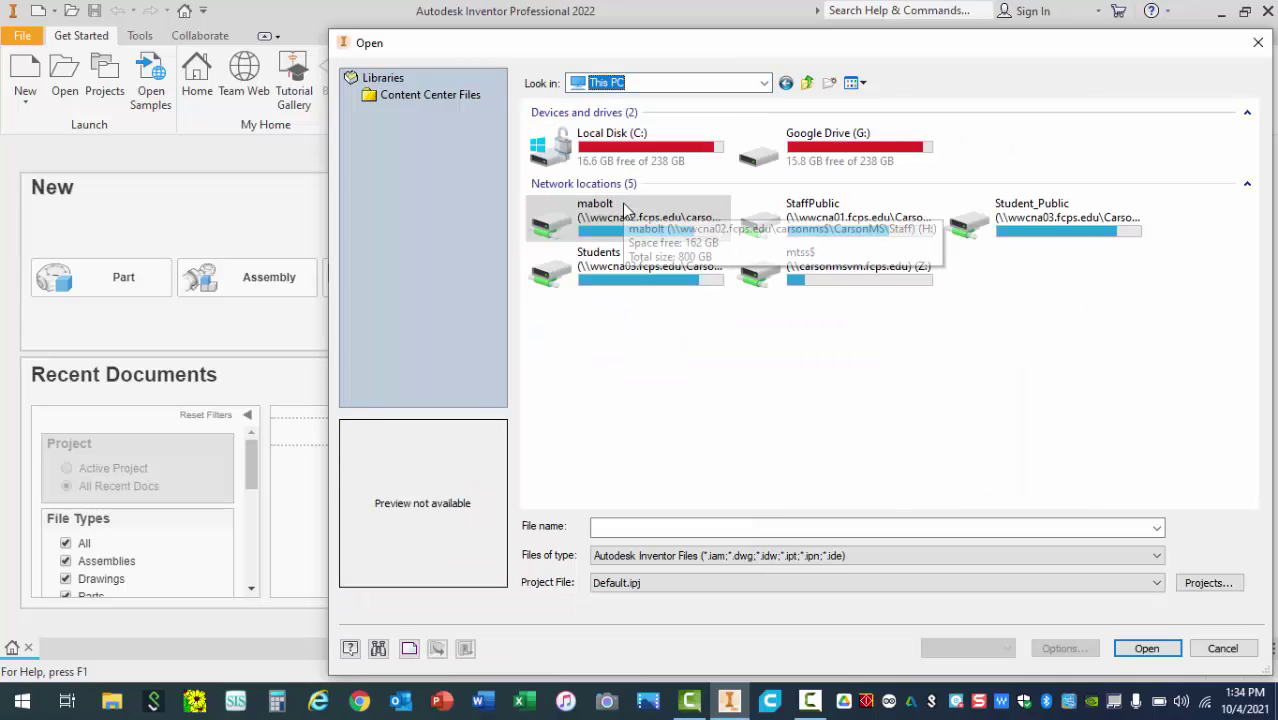
pyautogui.doubleClick(1012, 210)
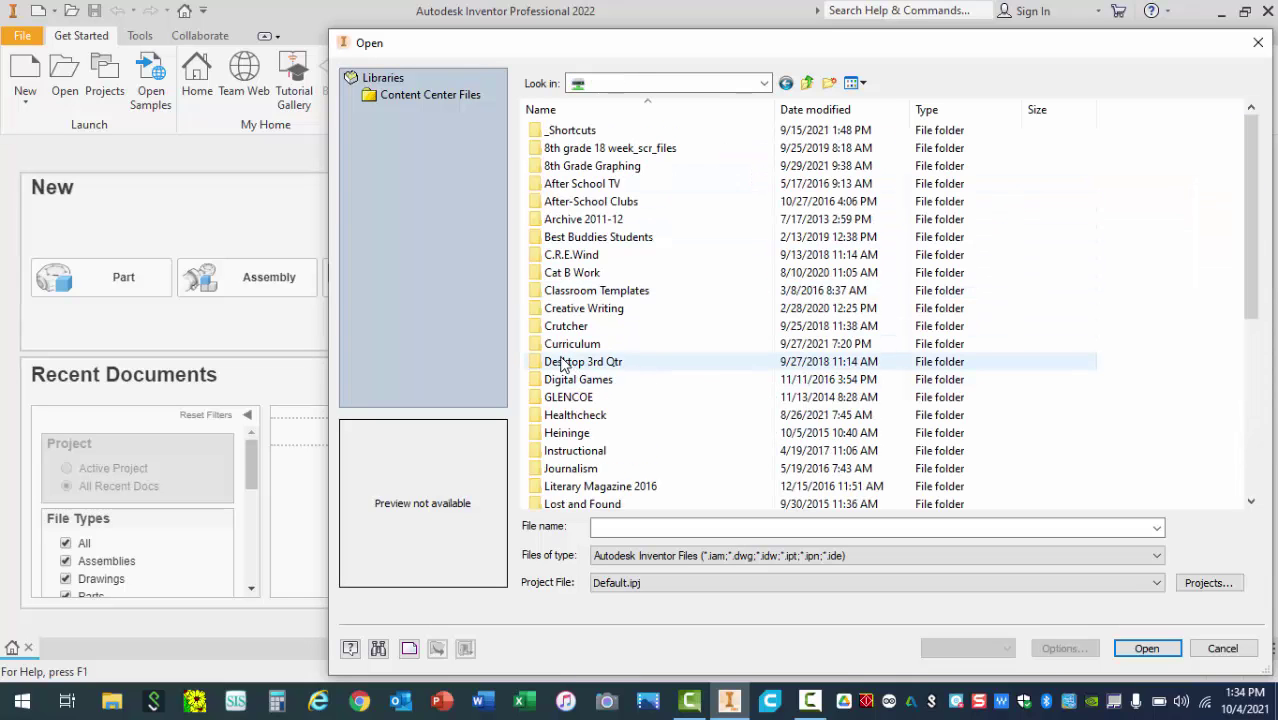
pyautogui.doubleClick(570, 344)
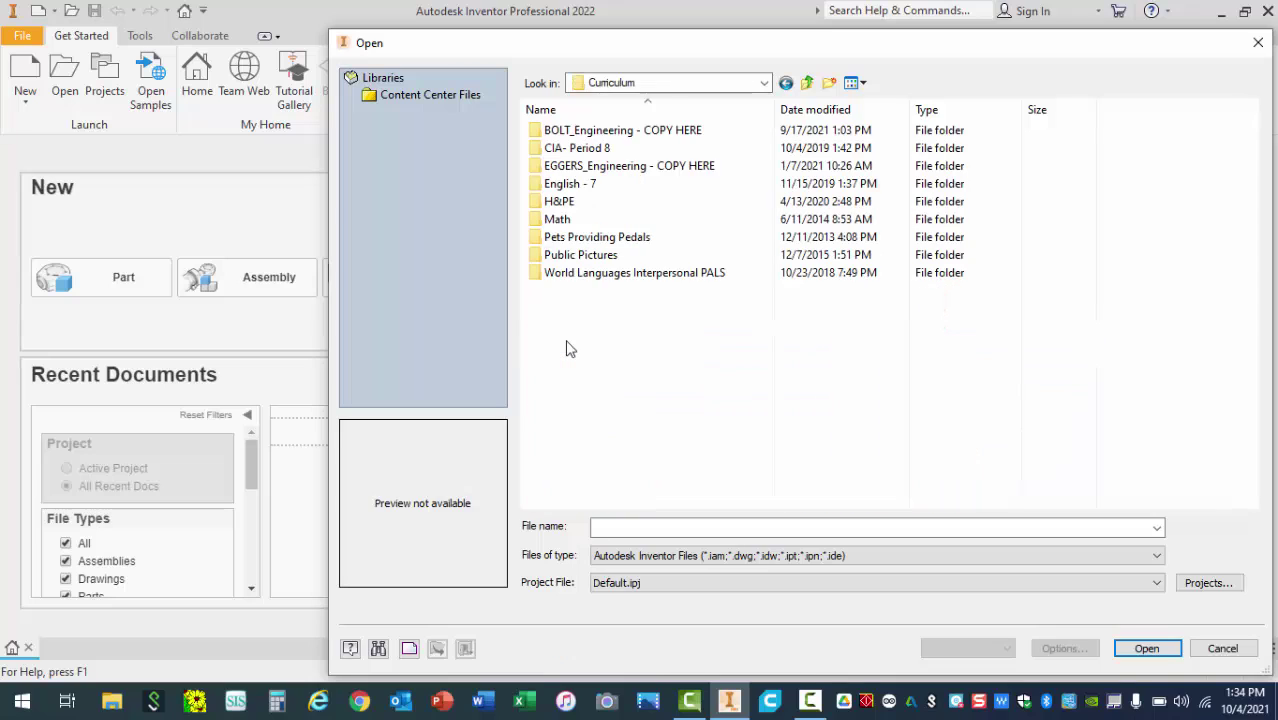
pyautogui.doubleClick(624, 131)
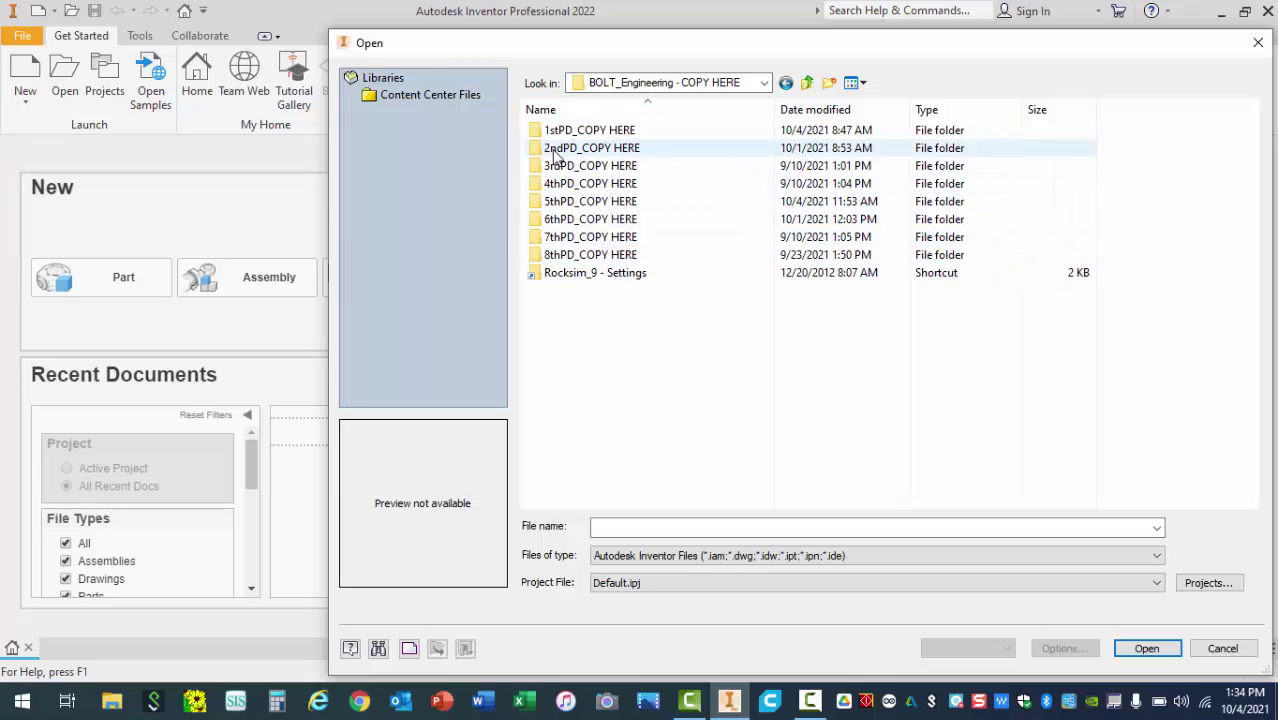
pyautogui.doubleClick(556, 150)
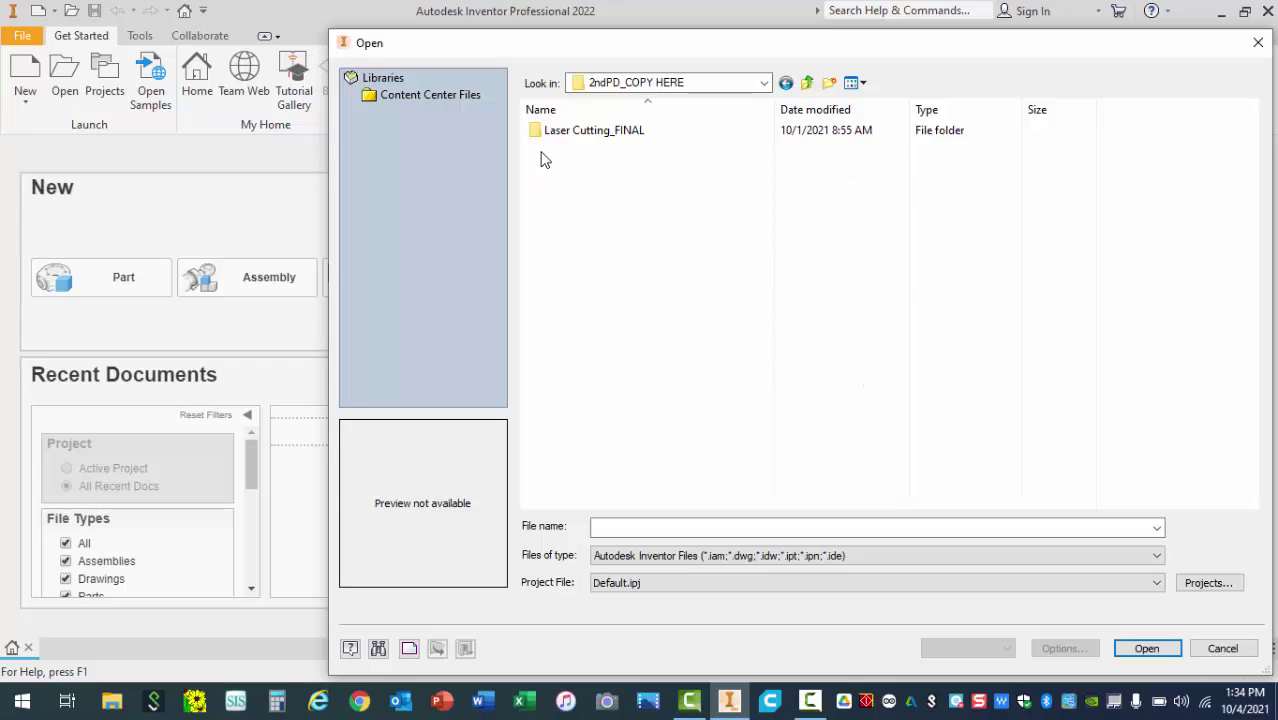
pyautogui.doubleClick(591, 137)
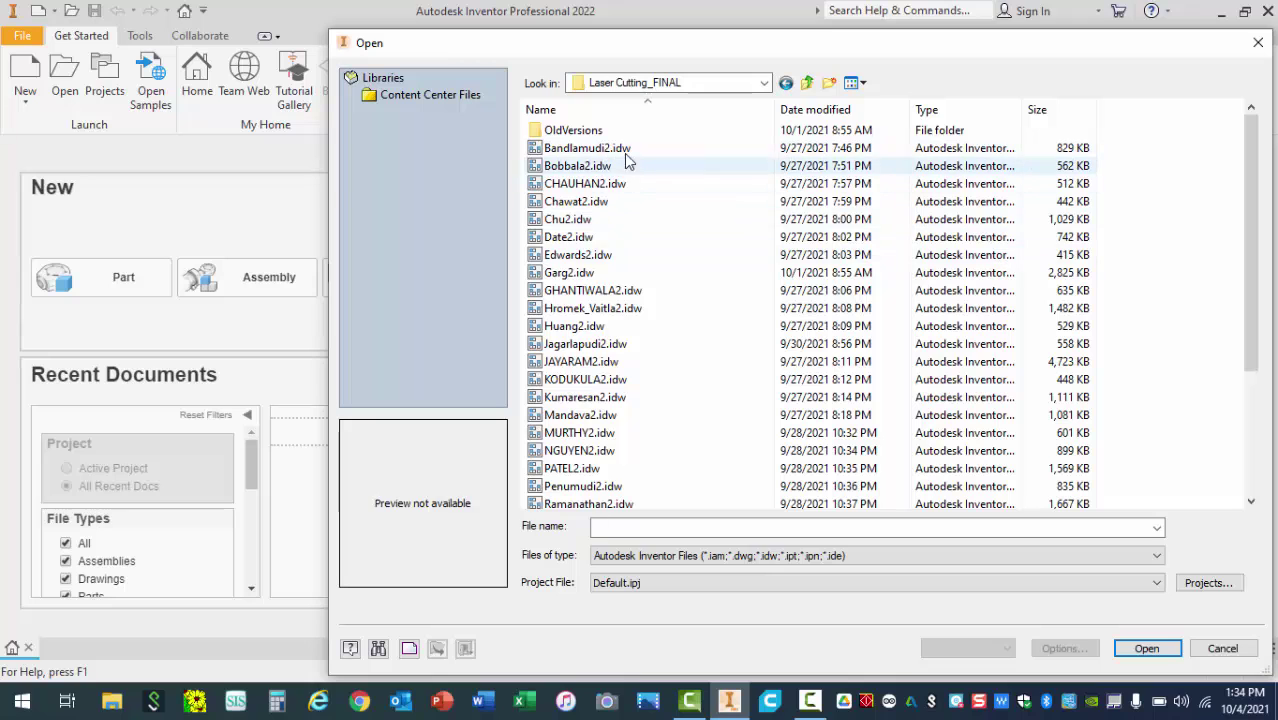
pyautogui.doubleClick(624, 149)
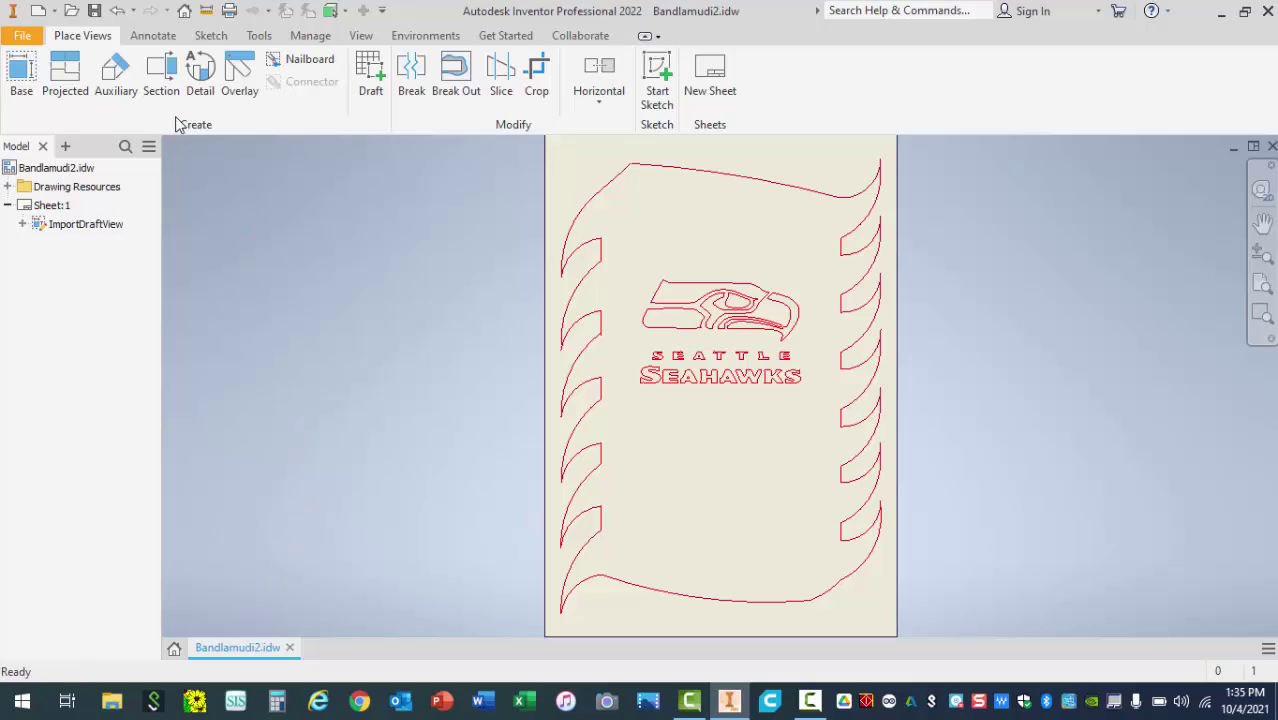
# Open the Print Drawing dialog from the File menu and choose VLS3.50 as the printer.
pyautogui.click(22, 36)
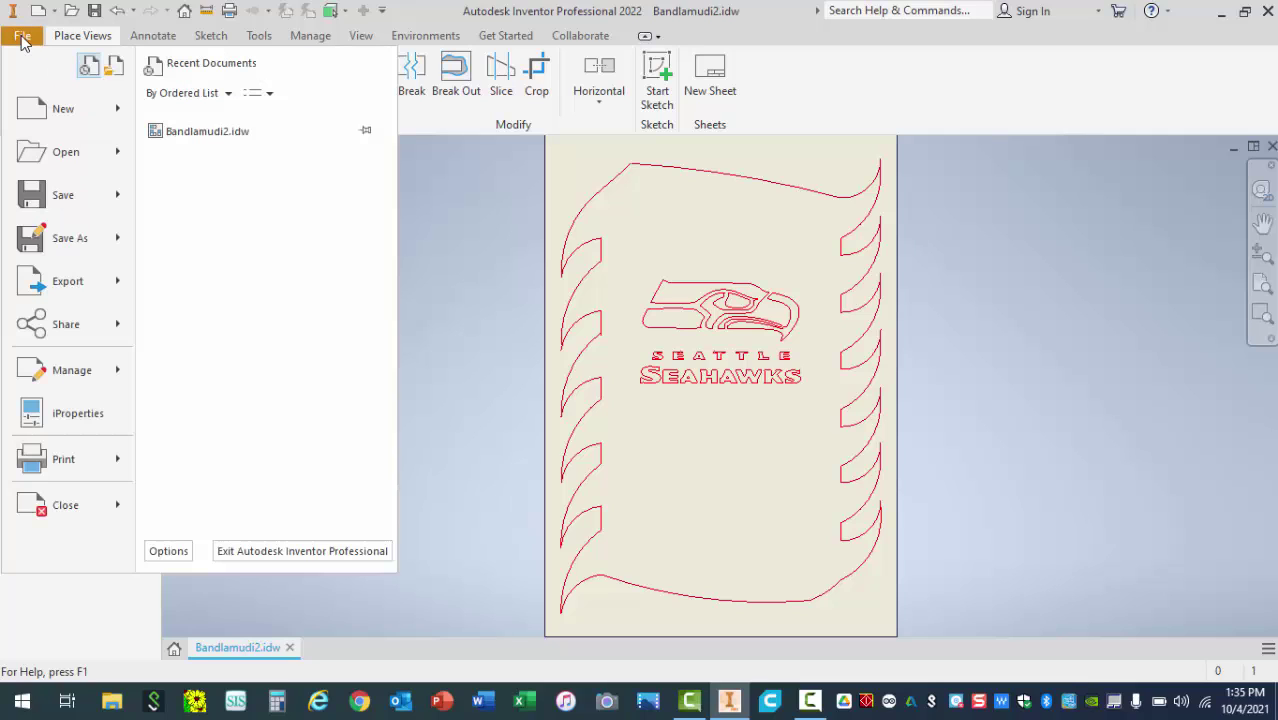
pyautogui.click(44, 465)
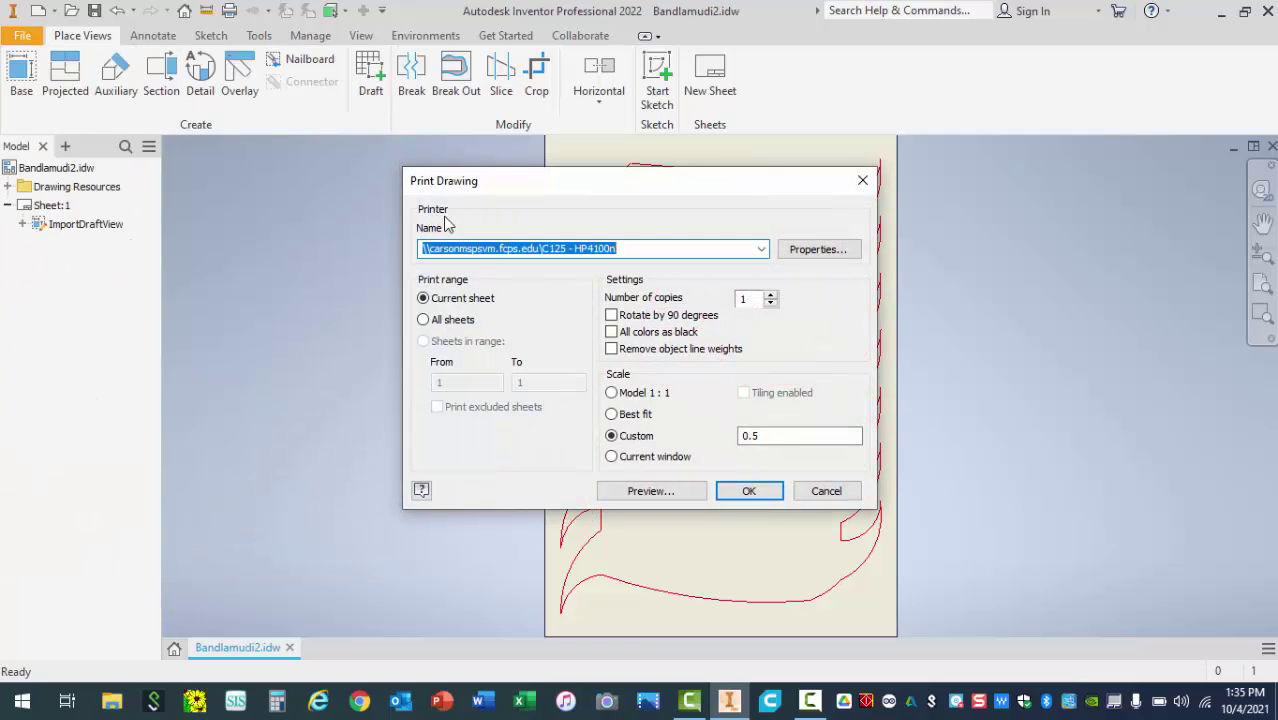
pyautogui.click(760, 249)
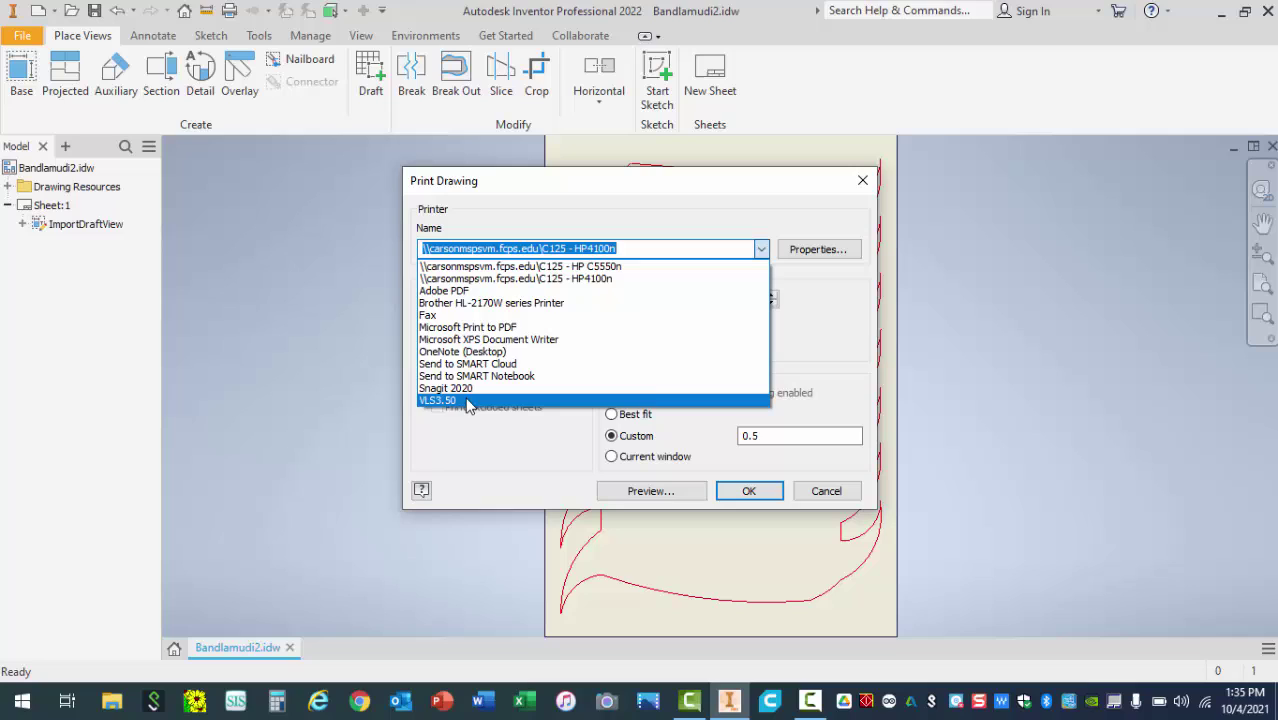
pyautogui.click(466, 401)
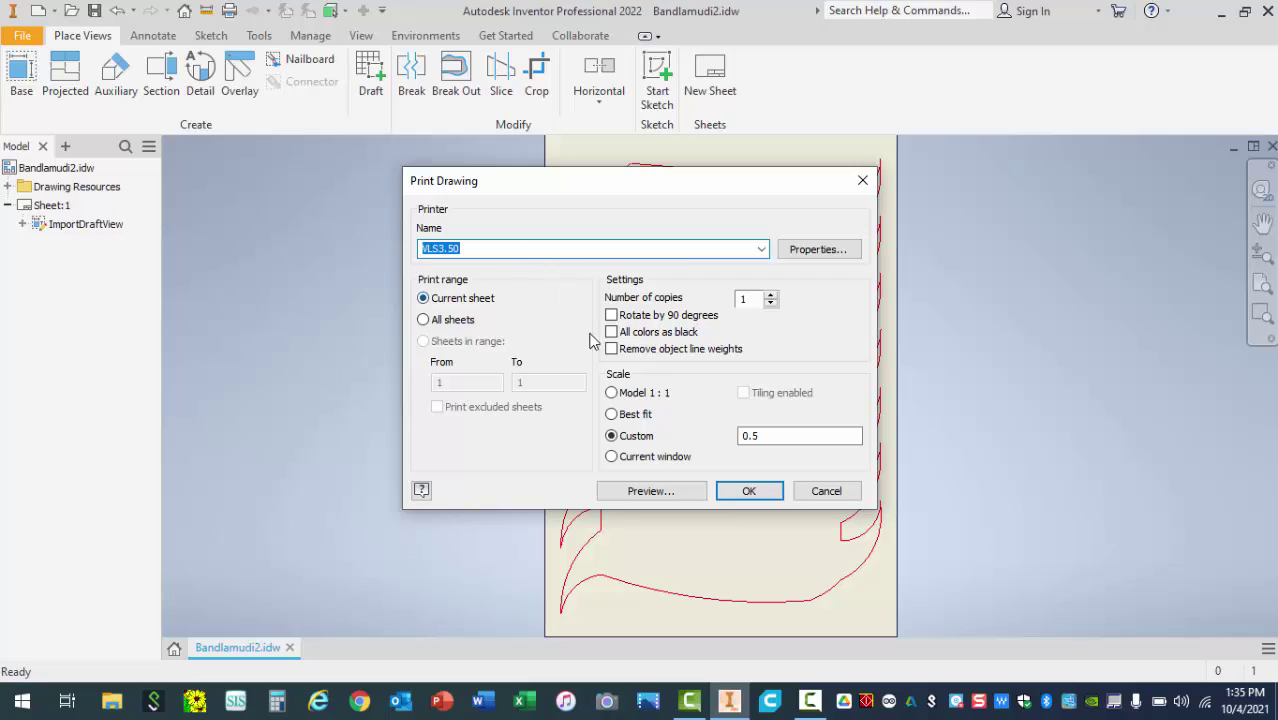
# Keep the Custom scale at 0.5 after trying model scale, then print Bandlamudi2.idw to the laser.
pyautogui.click(612, 394)
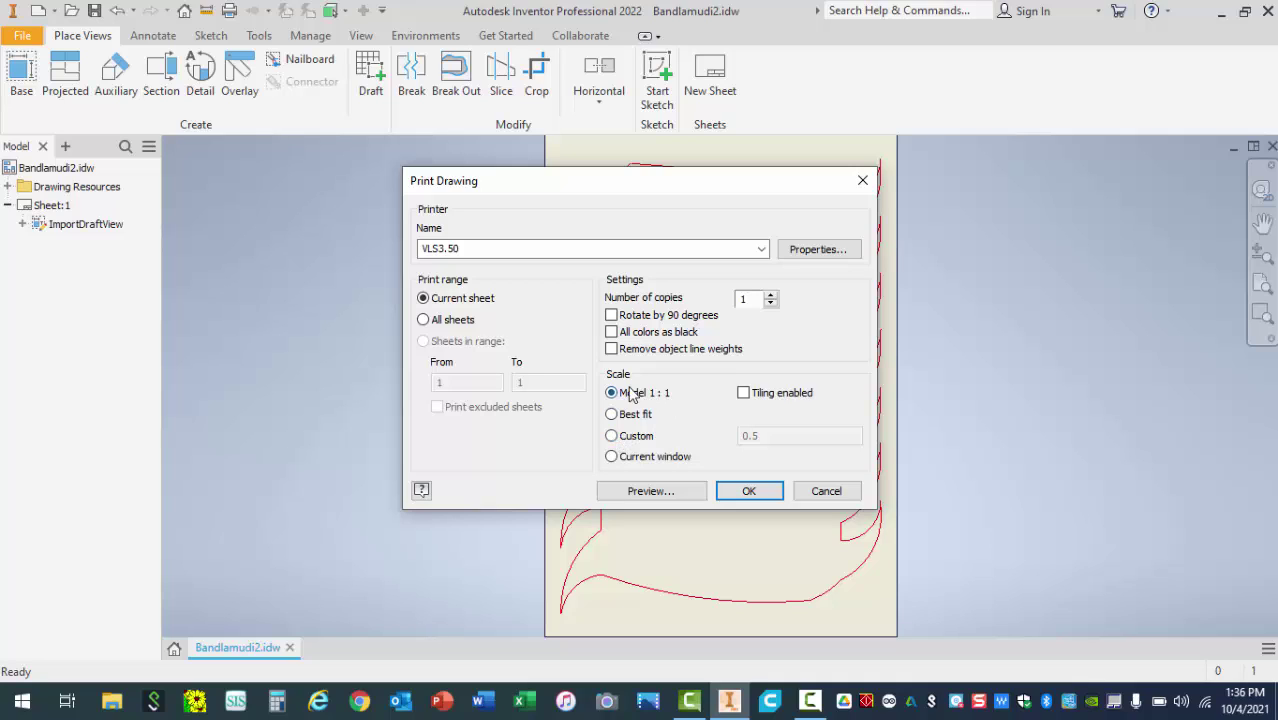
pyautogui.click(612, 440)
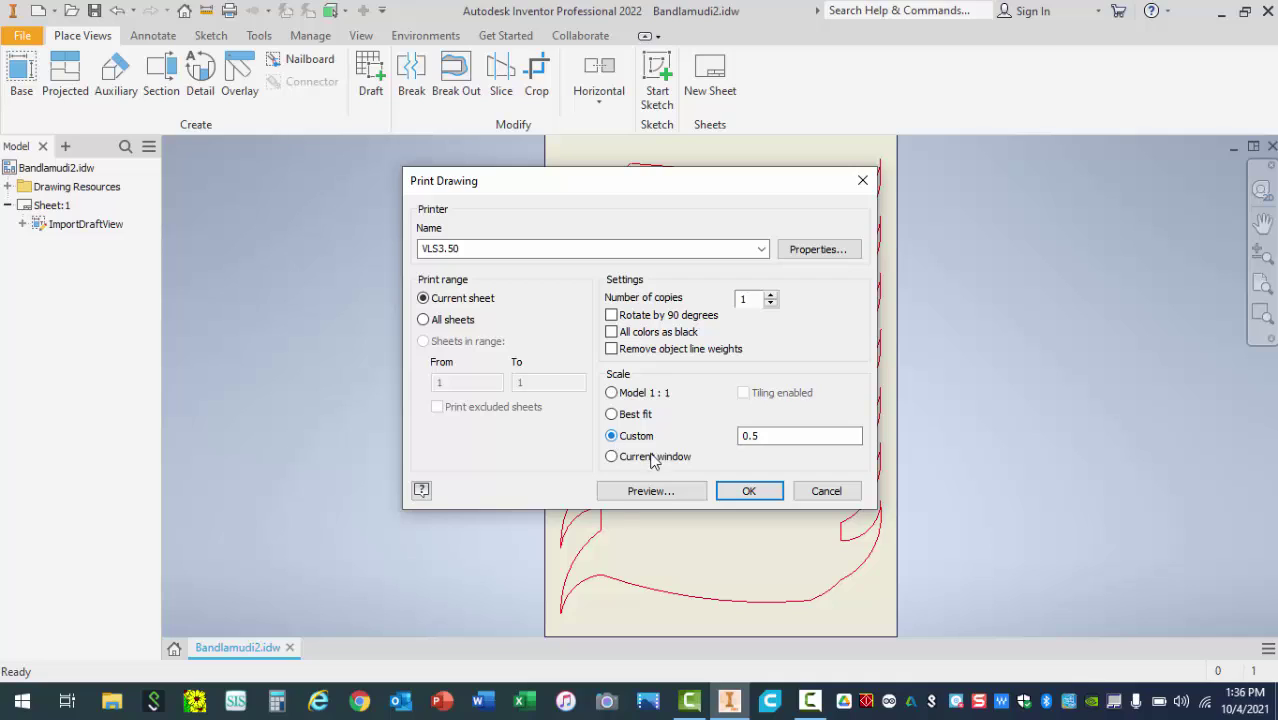
pyautogui.moveTo(821, 435); pyautogui.dragTo(724, 452)
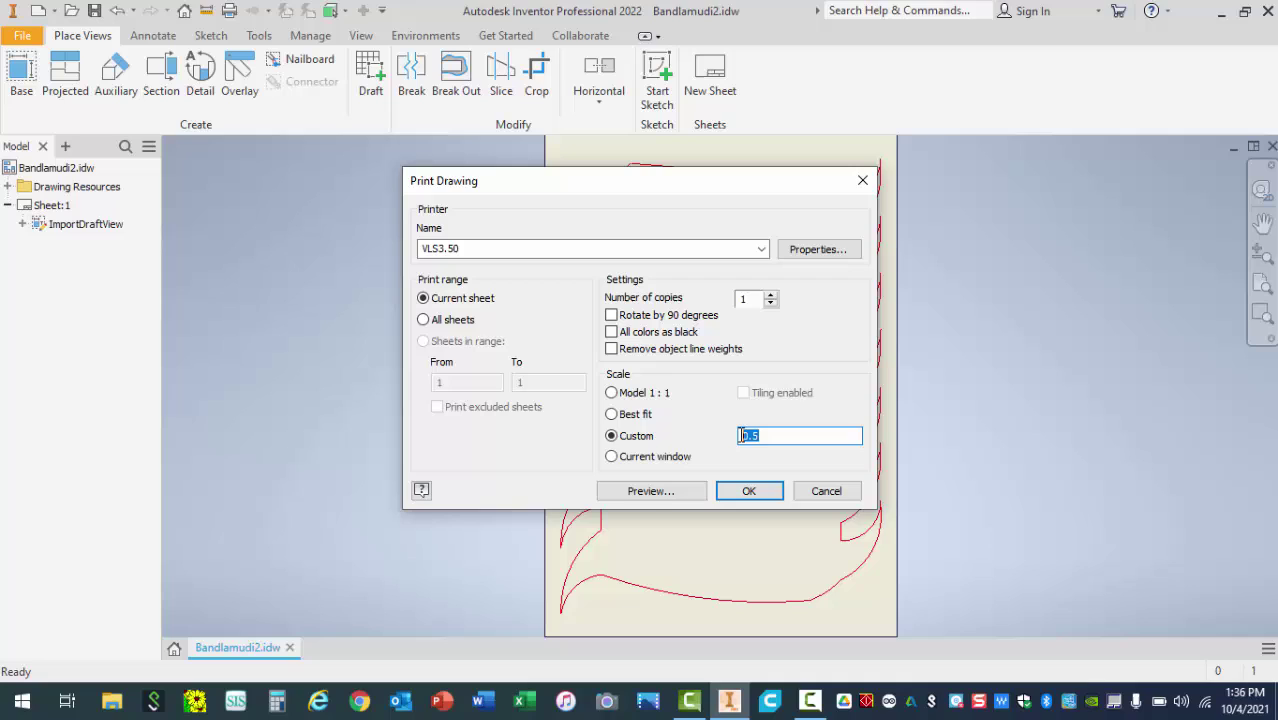
pyautogui.click(783, 436)
pyautogui.click(741, 491)
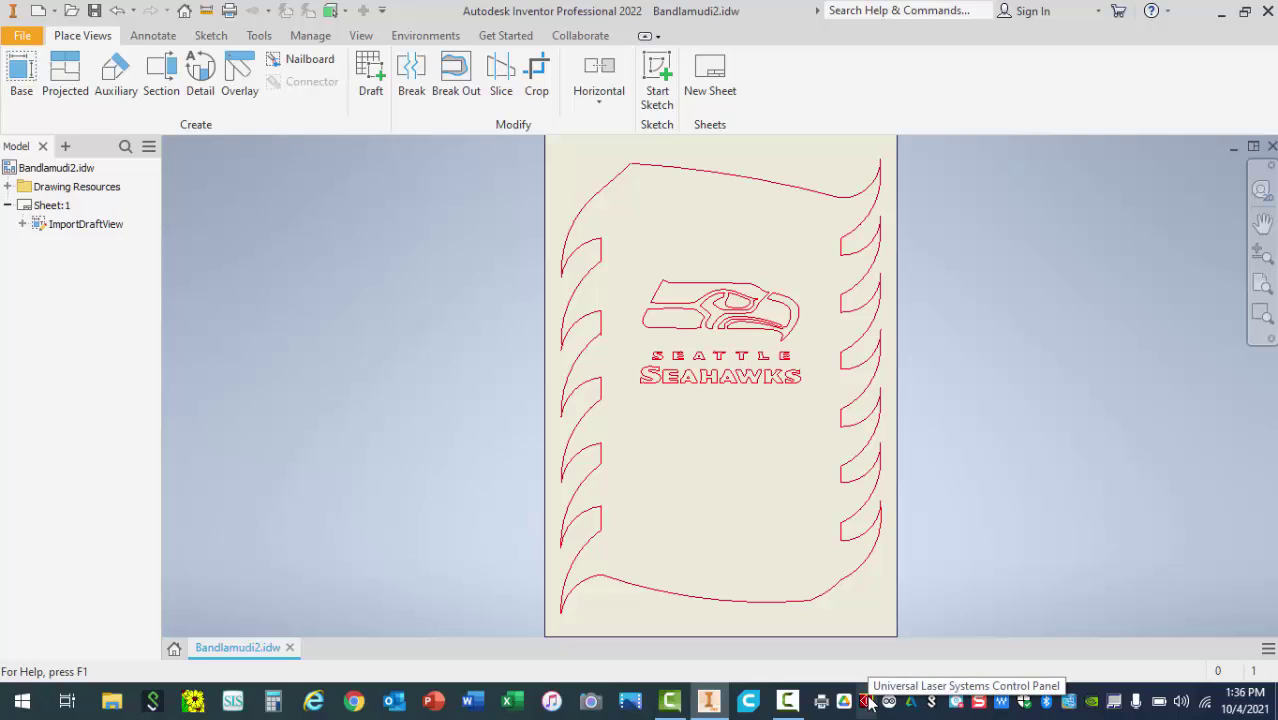
# Open the VLS3.50 Control Panel from the taskbar tray to preview job Bandlamudi2.idw.
pyautogui.click(869, 702)
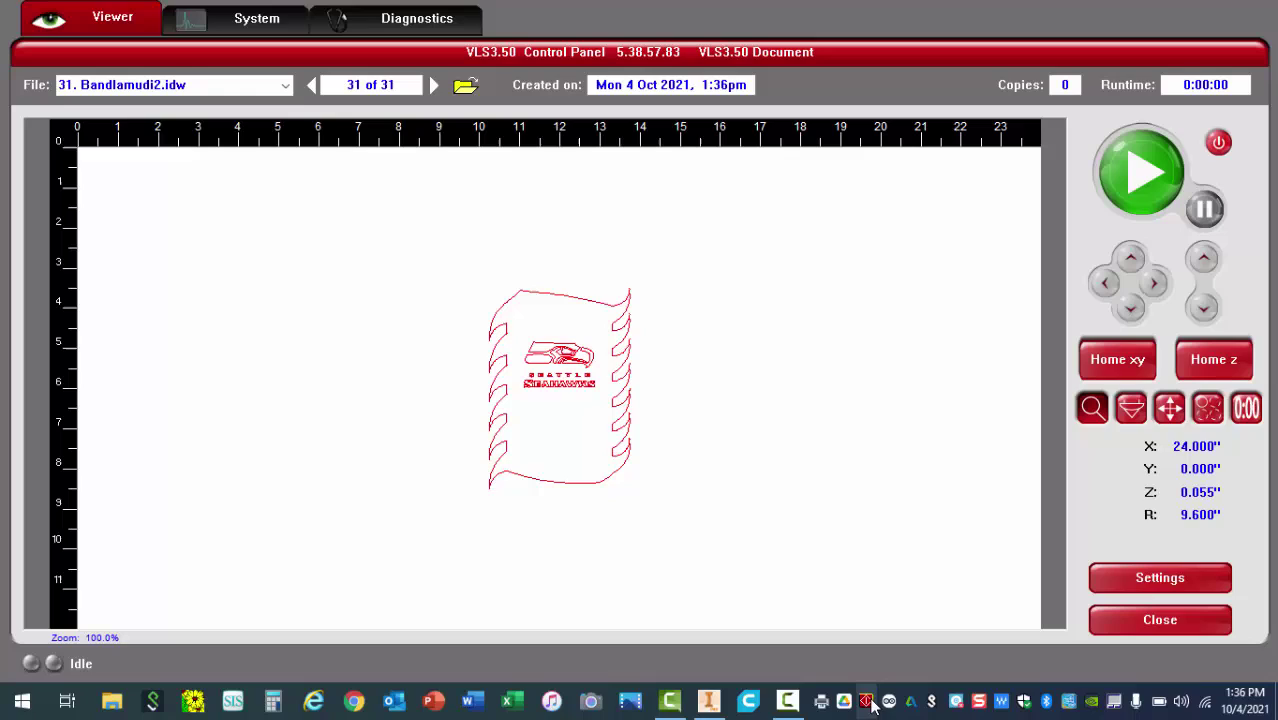
# In Settings, choose Natural > Mat Board with material thickness .055 in and confirm.
pyautogui.click(1157, 589)
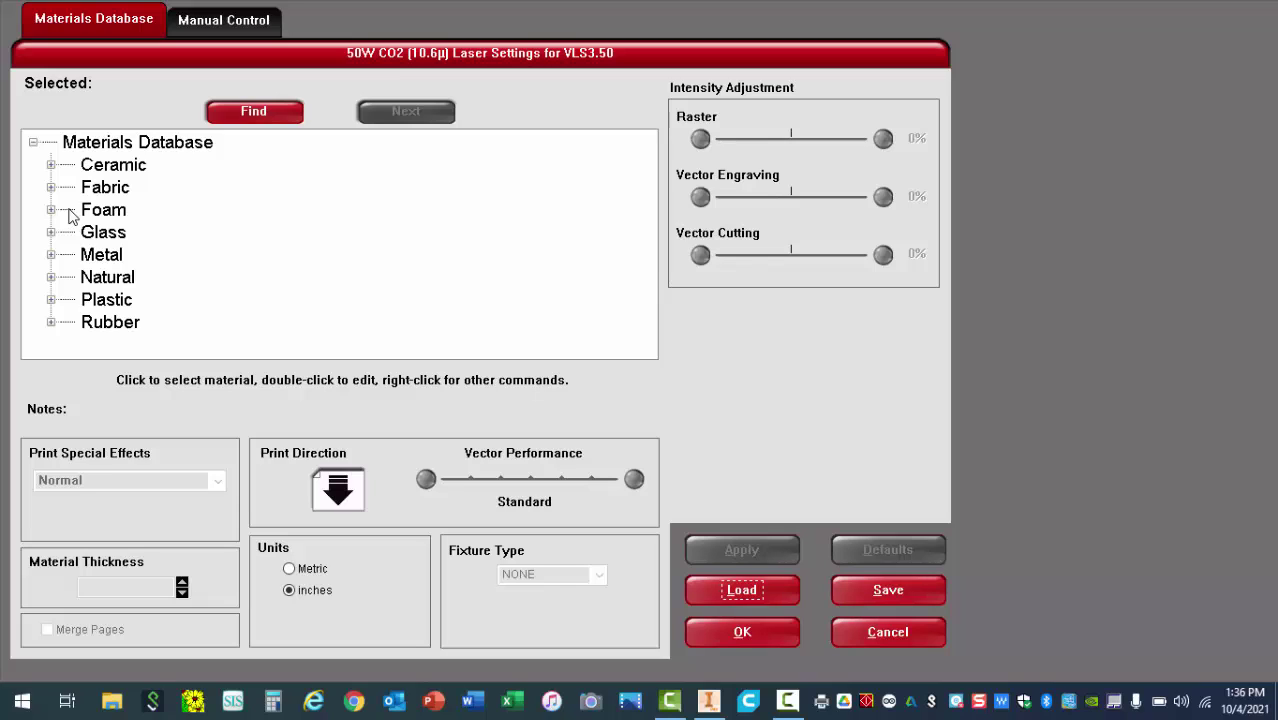
pyautogui.click(51, 280)
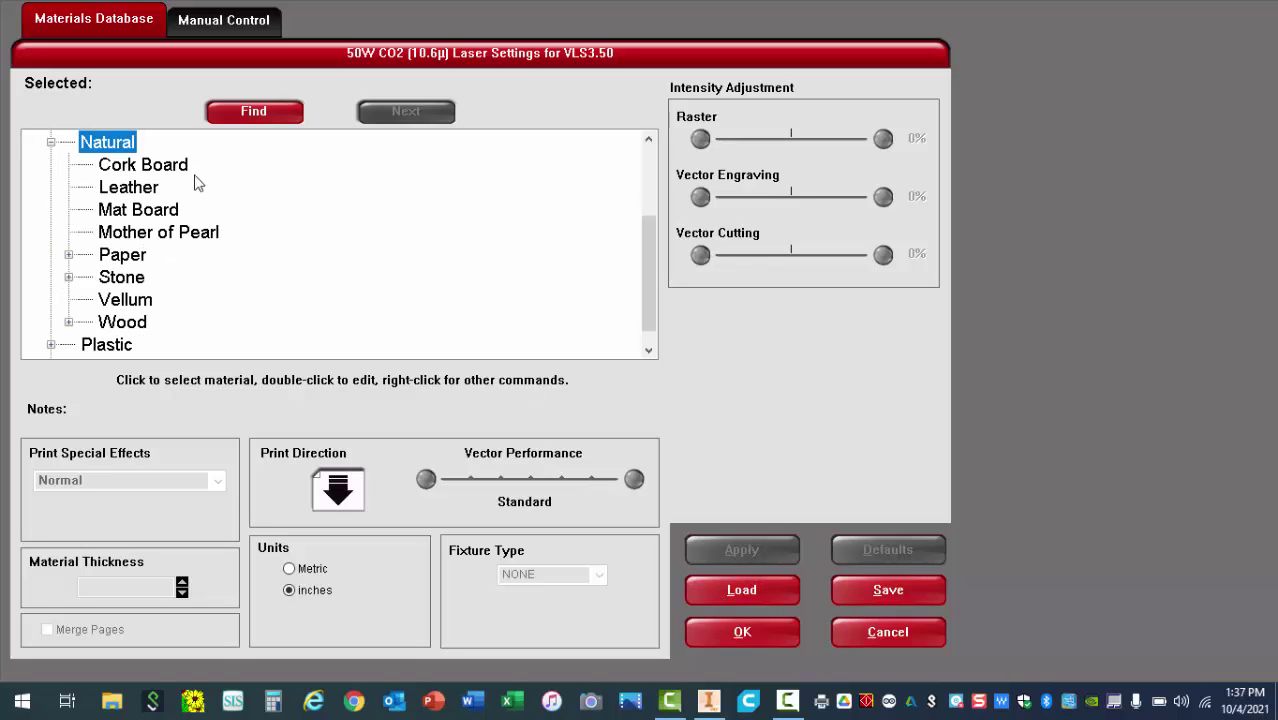
pyautogui.click(131, 213)
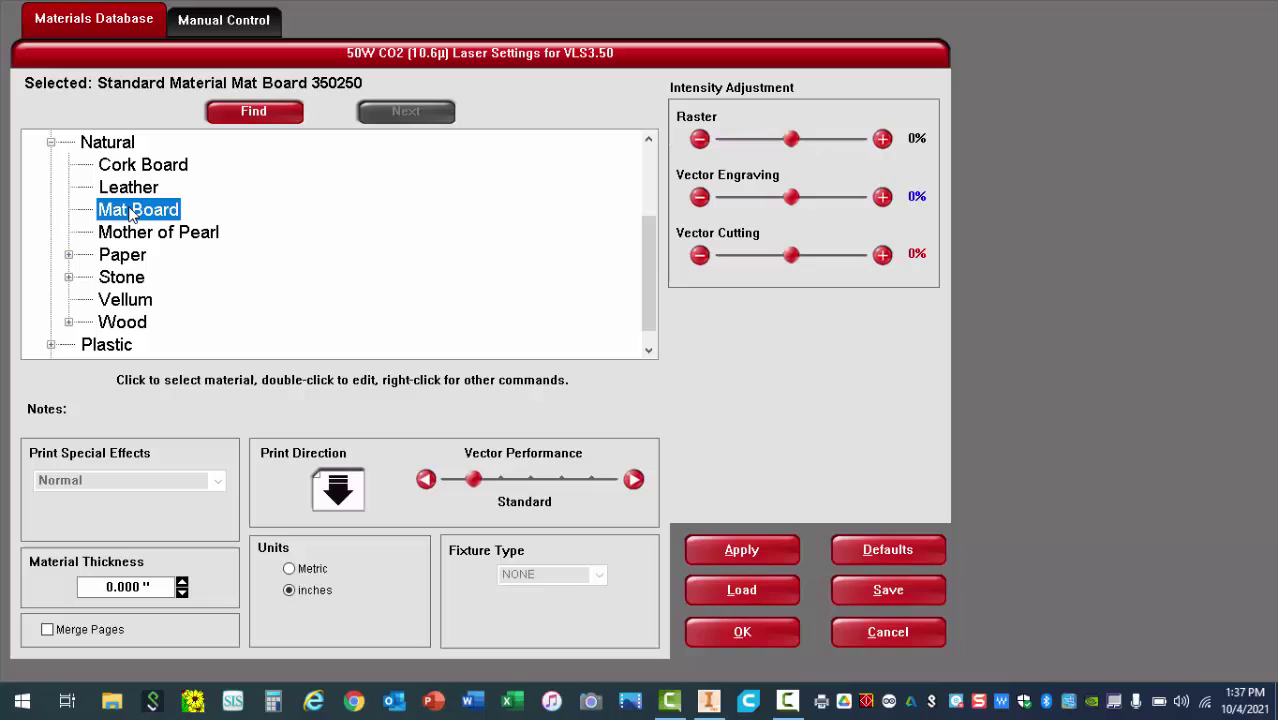
pyautogui.click(103, 587)
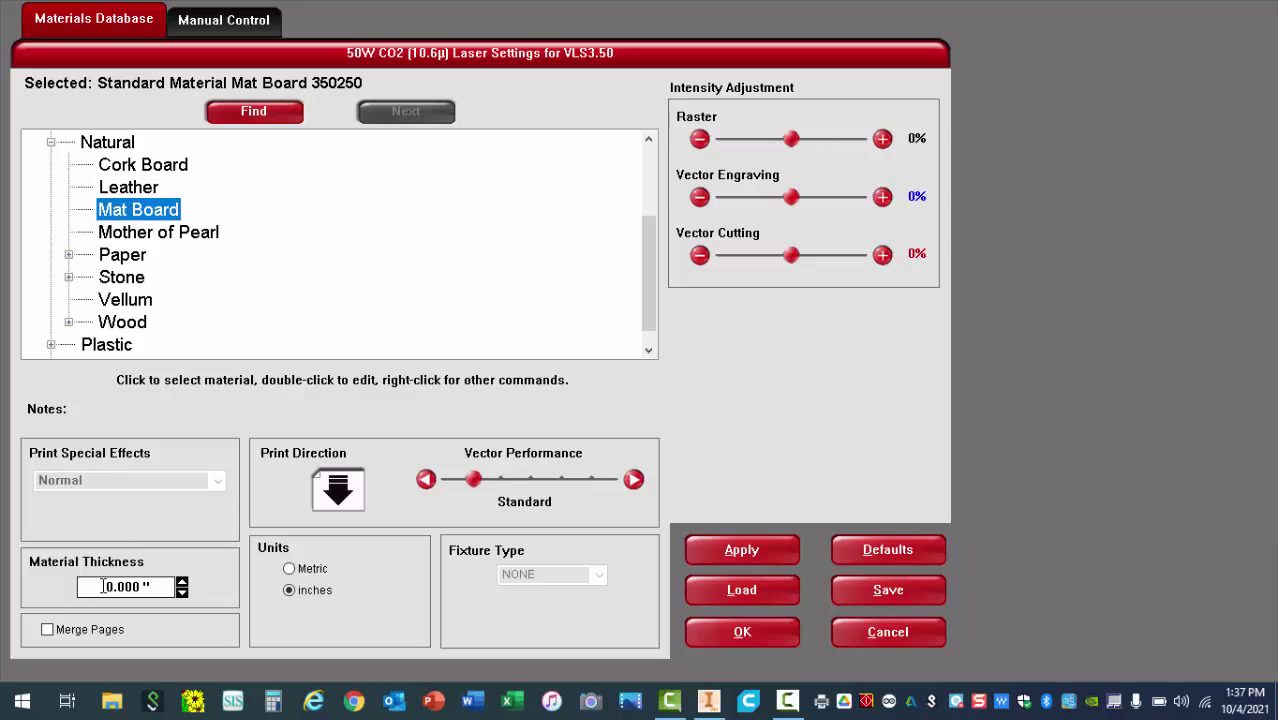
pyautogui.moveTo(103, 587); pyautogui.dragTo(160, 589)
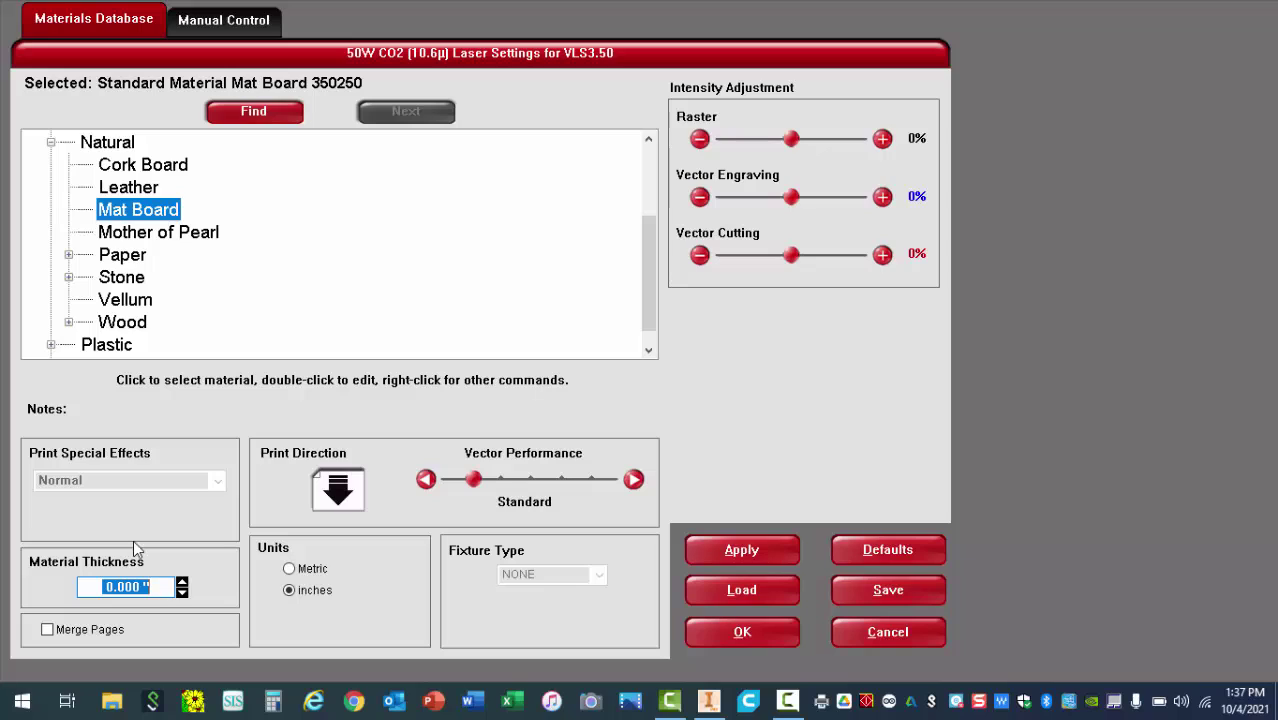
pyautogui.write('.055')
pyautogui.moveTo(110, 586); pyautogui.dragTo(147, 586)
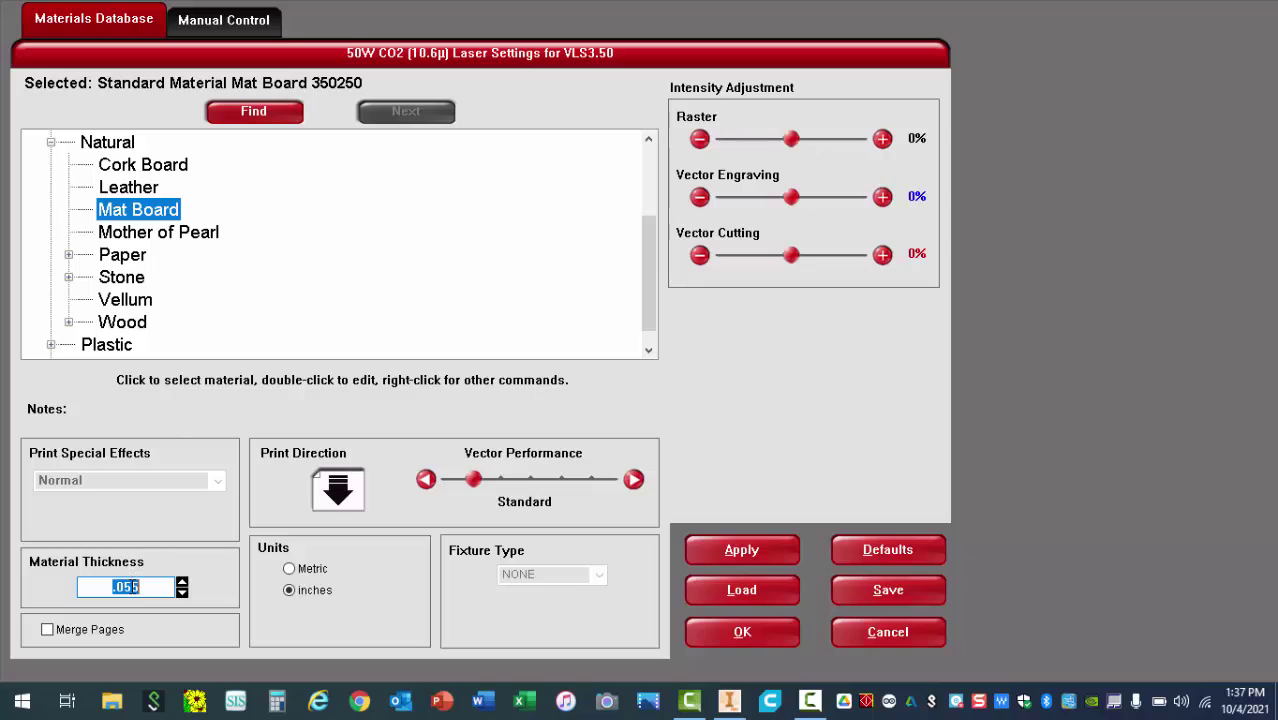
pyautogui.click(741, 633)
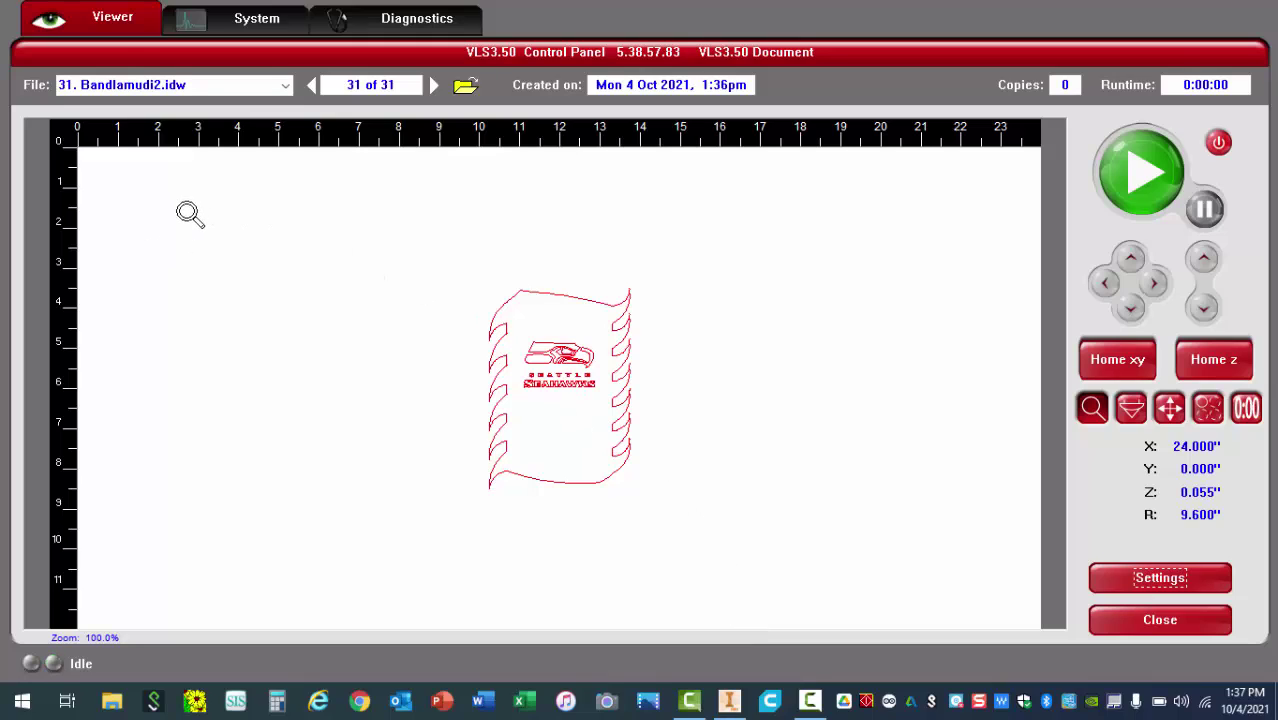
# Relocate the Seahawks drawing to X 0.75 and Y 0.75 on the laser bed.
pyautogui.click(1167, 406)
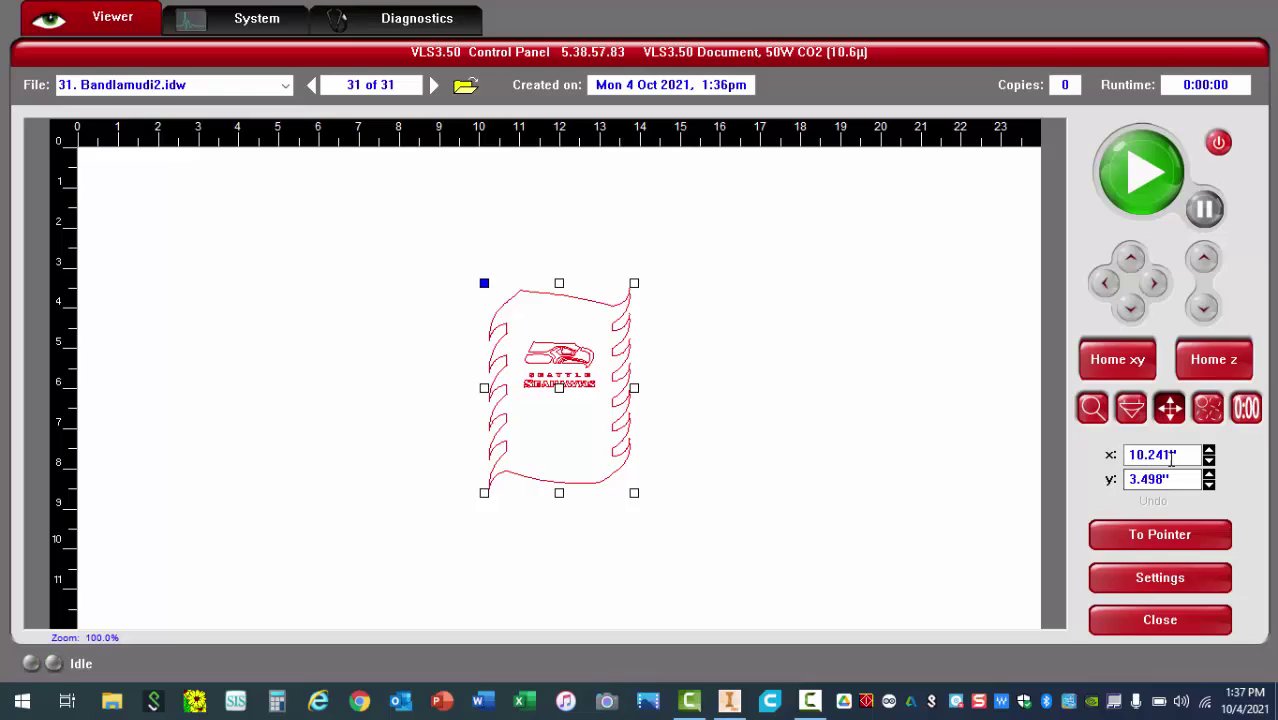
pyautogui.click(1176, 454)
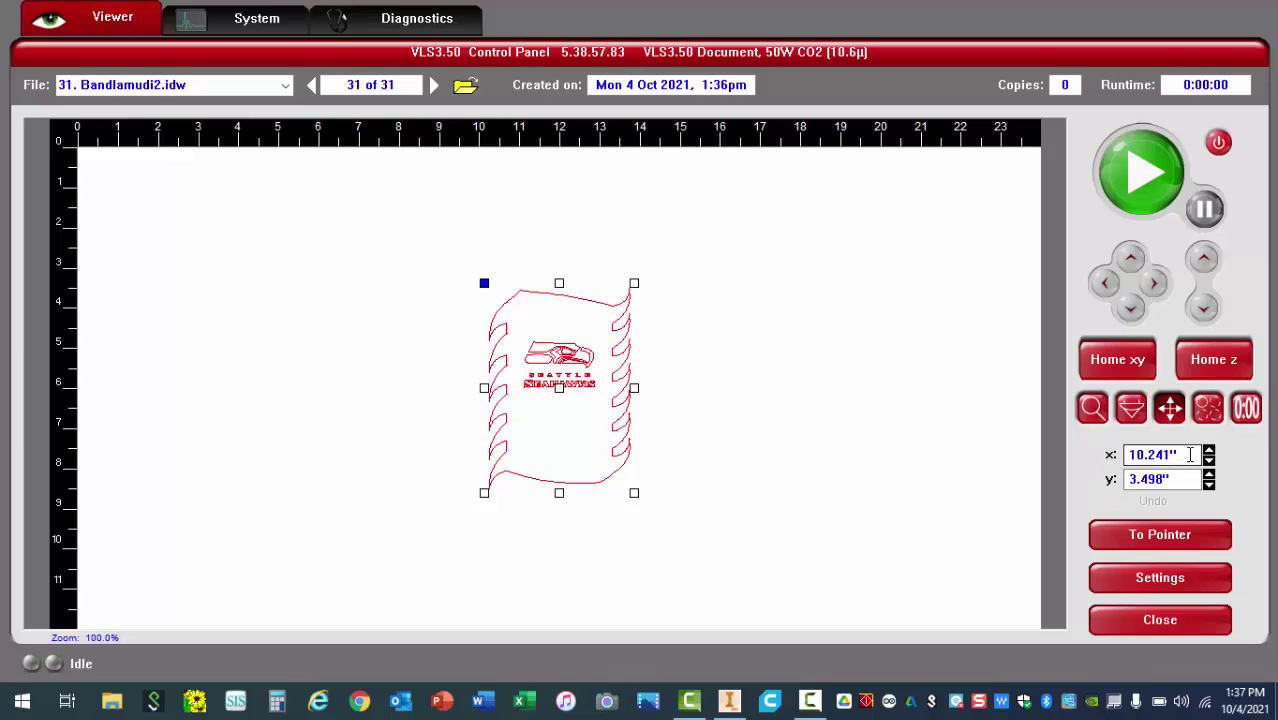
pyautogui.hotkey('ctrl', 'a')
pyautogui.write('.')
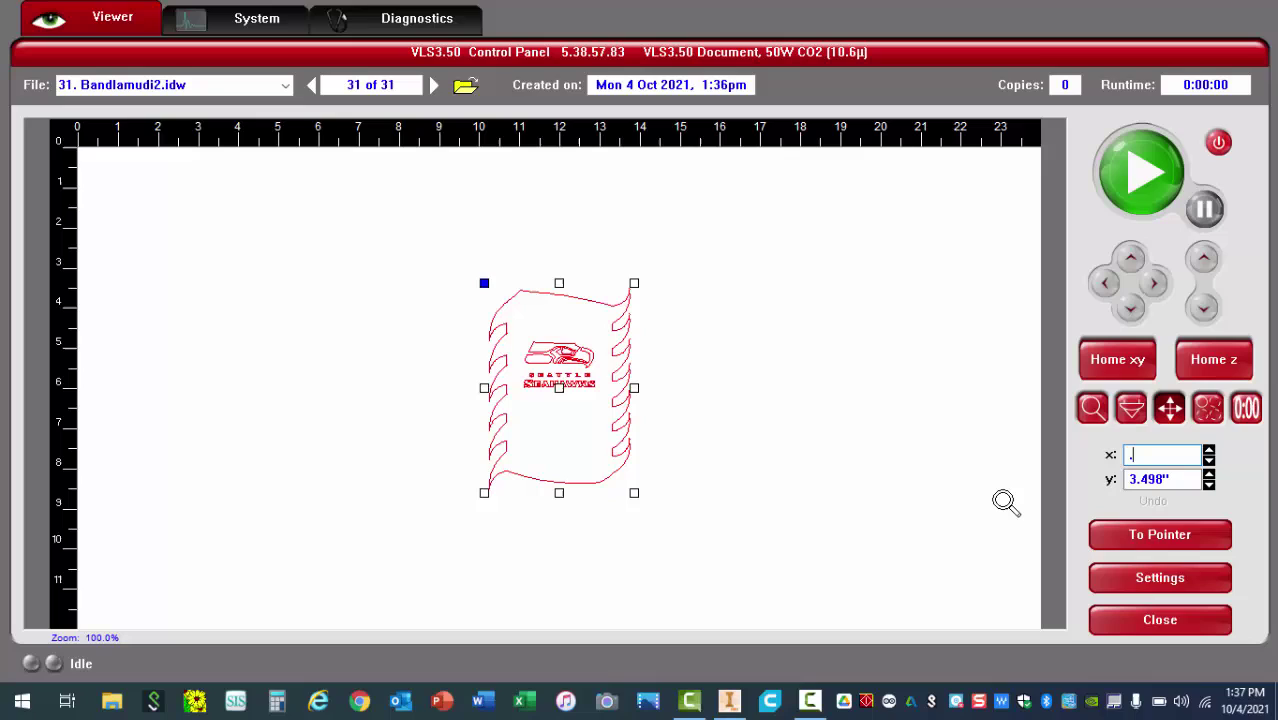
pyautogui.write('75')
pyautogui.press('Tab')
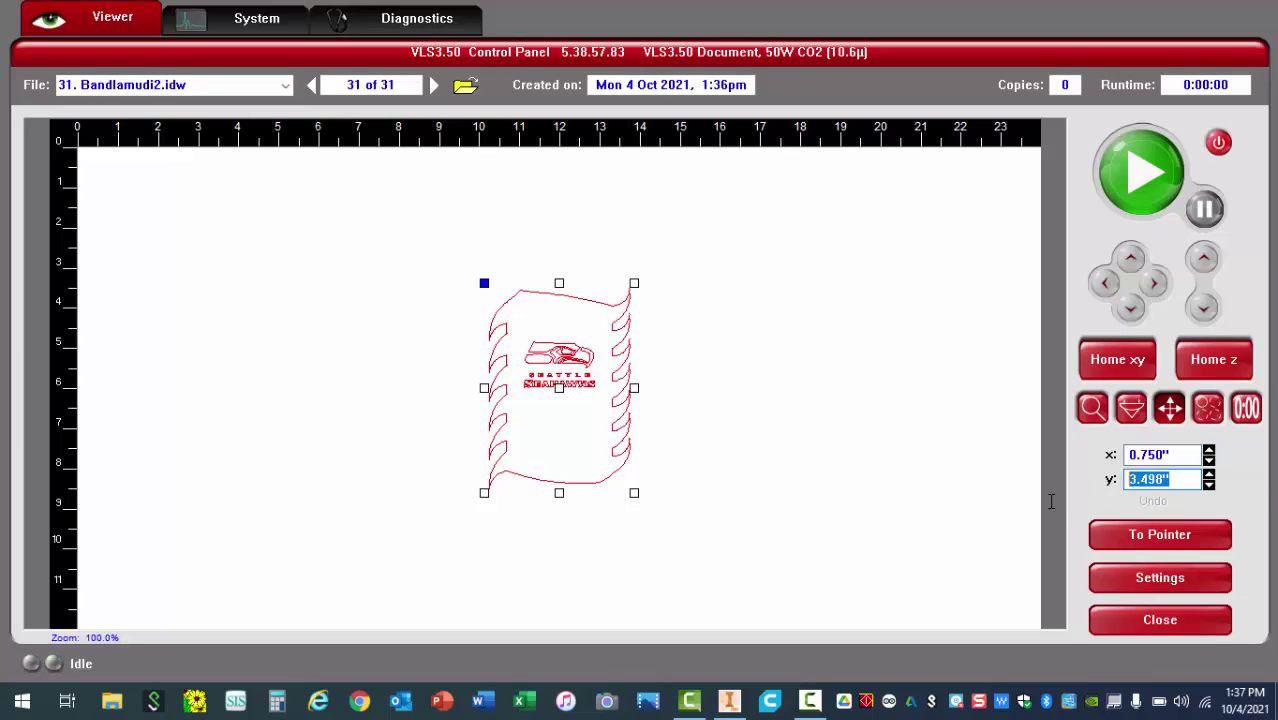
pyautogui.write('.')
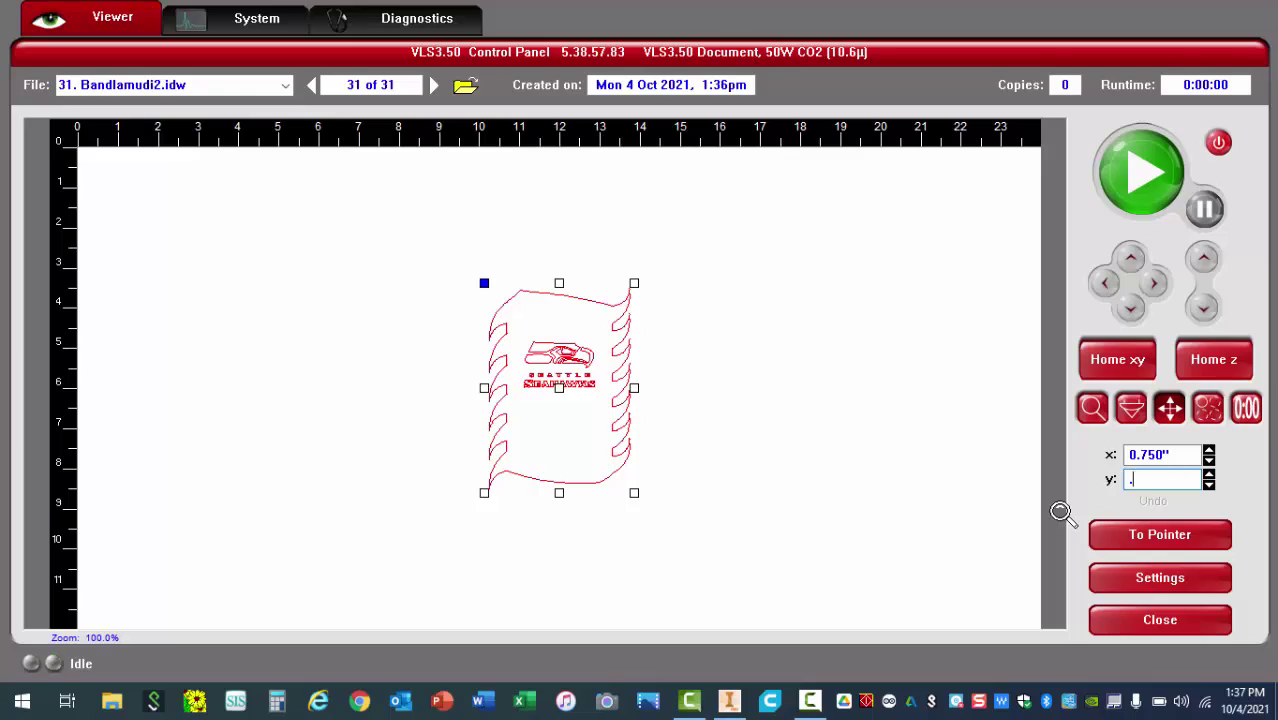
pyautogui.write('75')
pyautogui.press('Return')
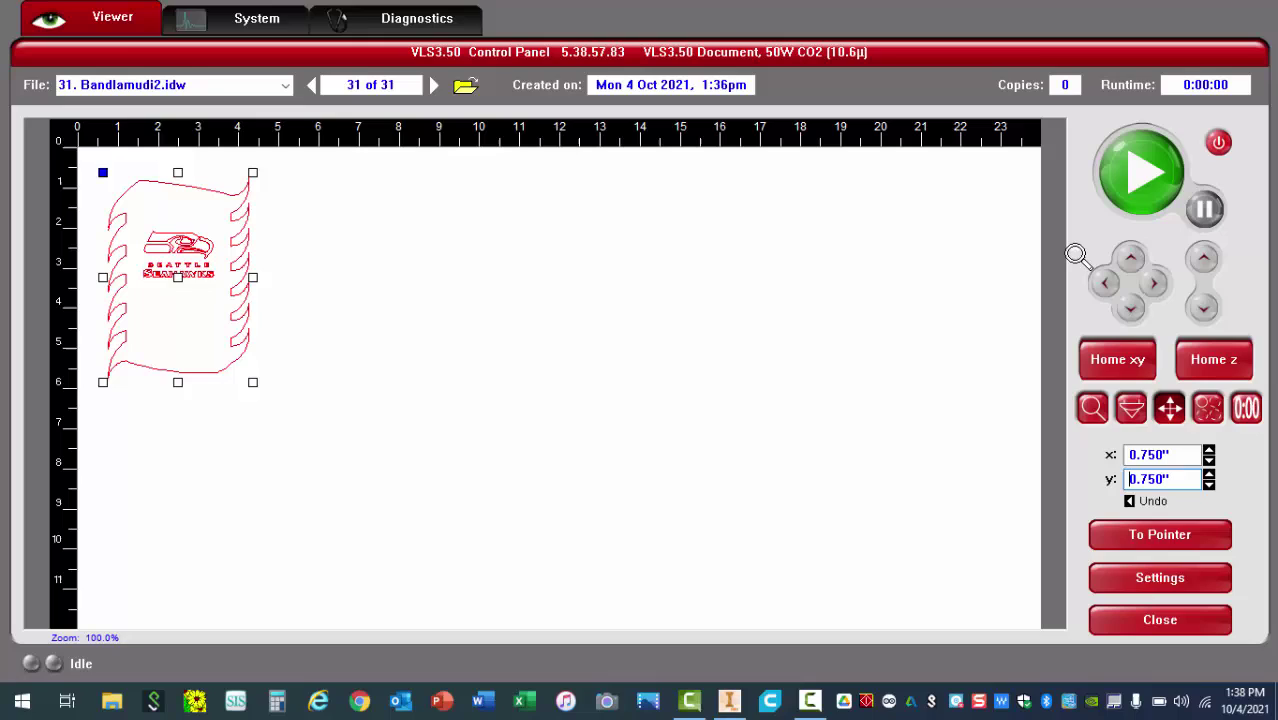
# Start the laser job with Play and let the Seahawks cut finish (1:57).
pyautogui.click(1143, 186)
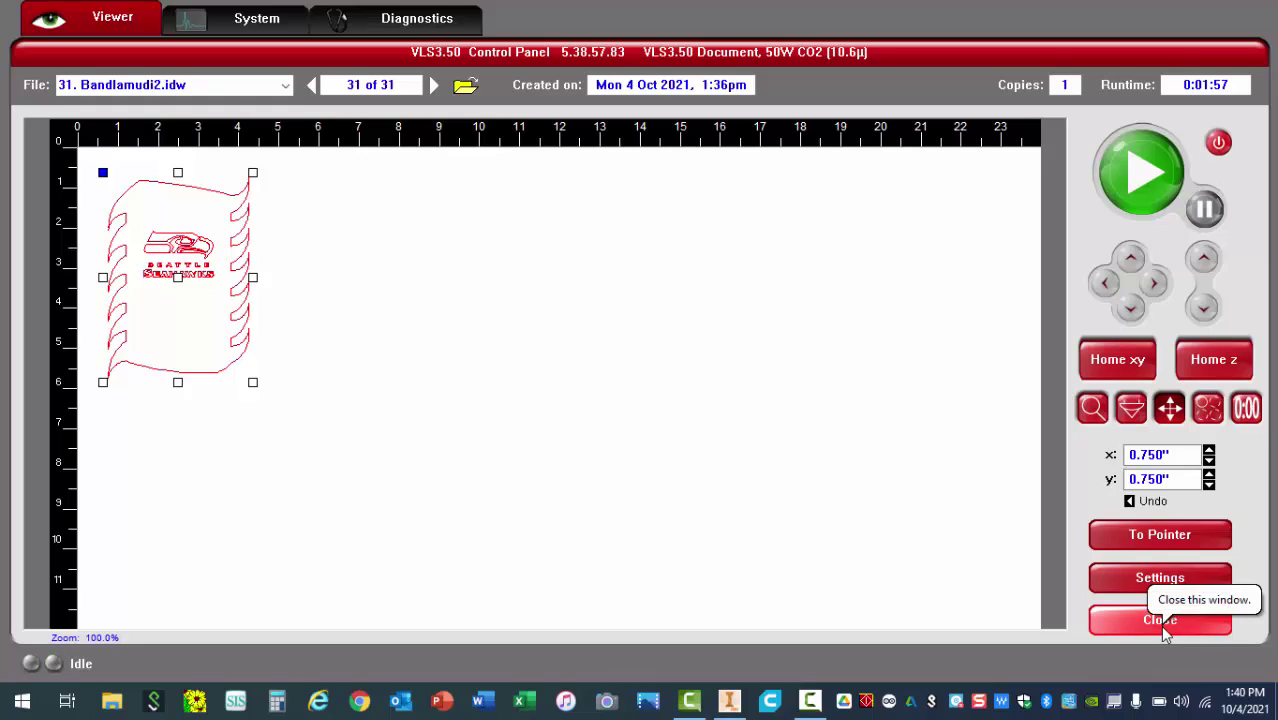
# Close the VLS Control Panel, then exit Inventor.
pyautogui.click(1162, 628)
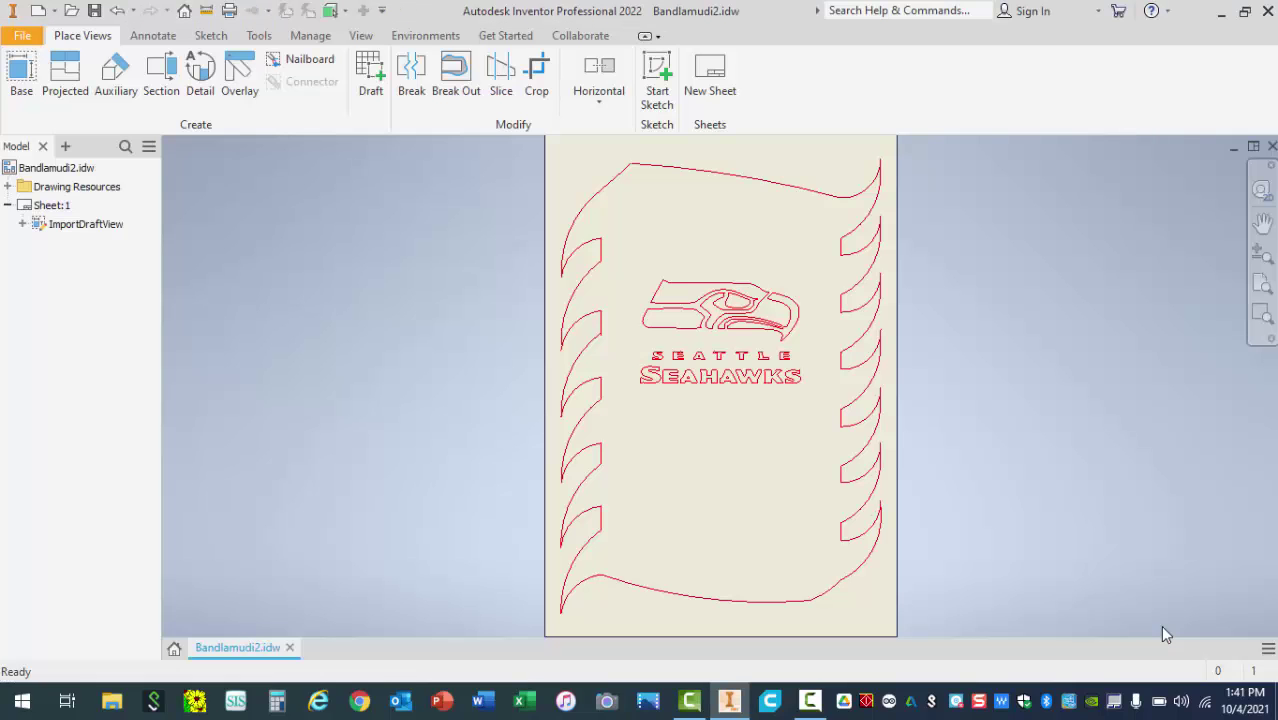
pyautogui.click(1267, 18)
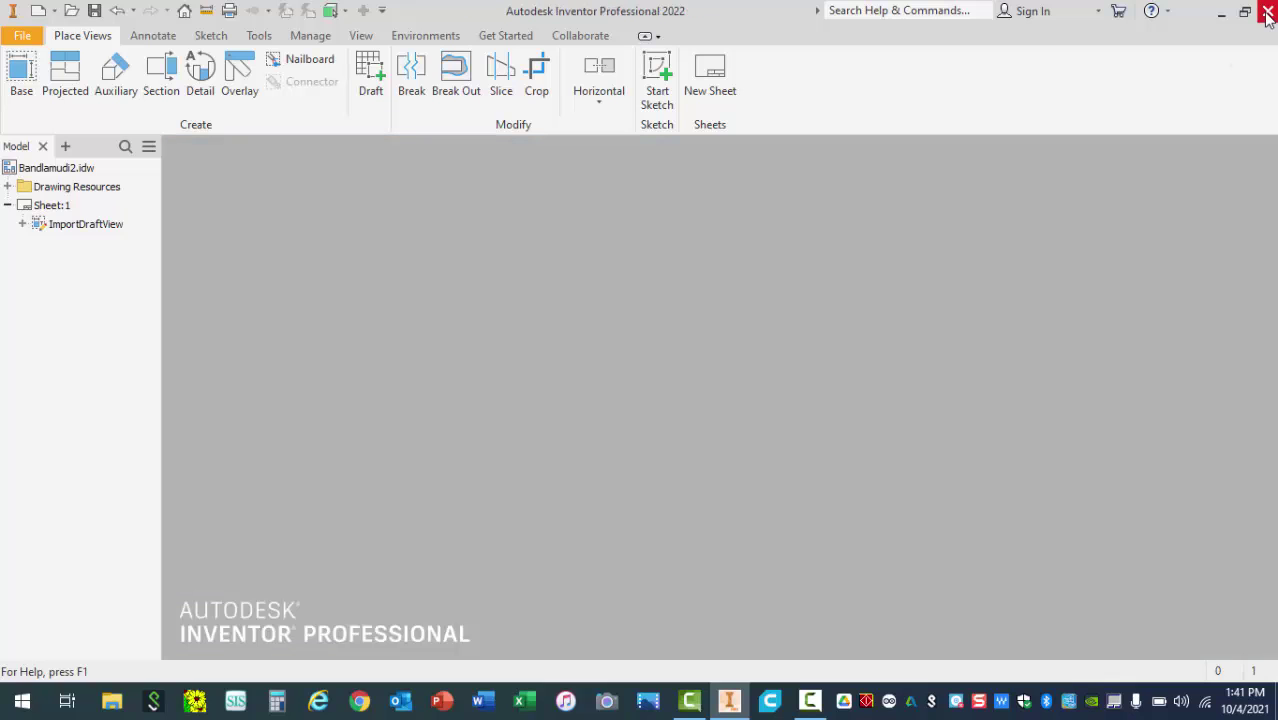